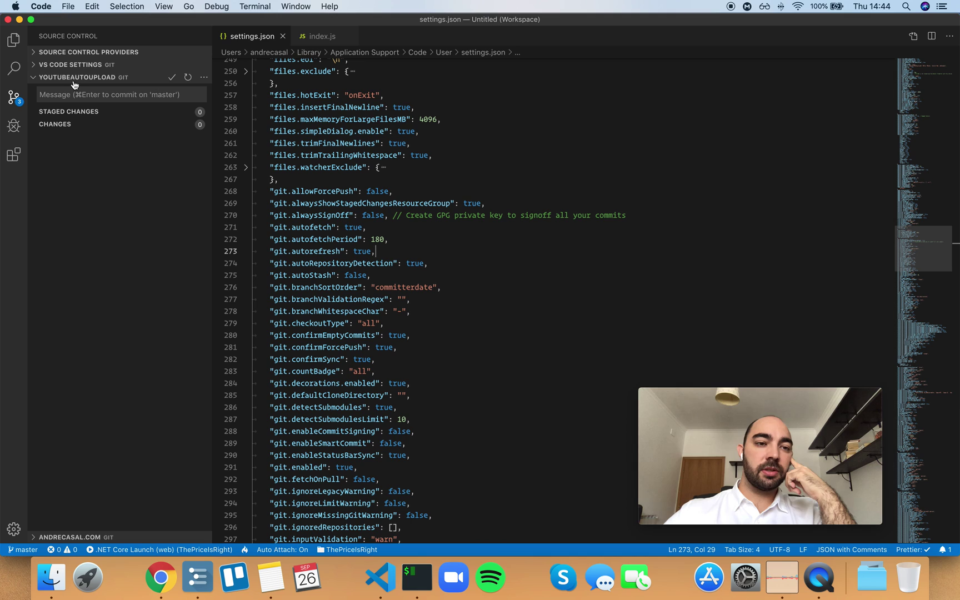
- Put a period after the emoji in index.js's 'Got the tokens' message and save
click(317, 37)
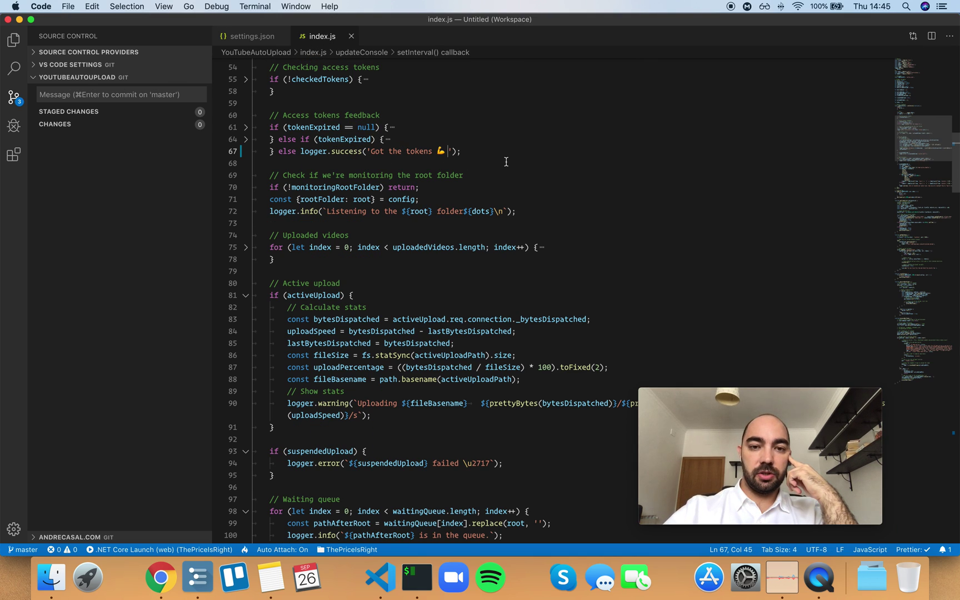
text(.)
key(super+s)
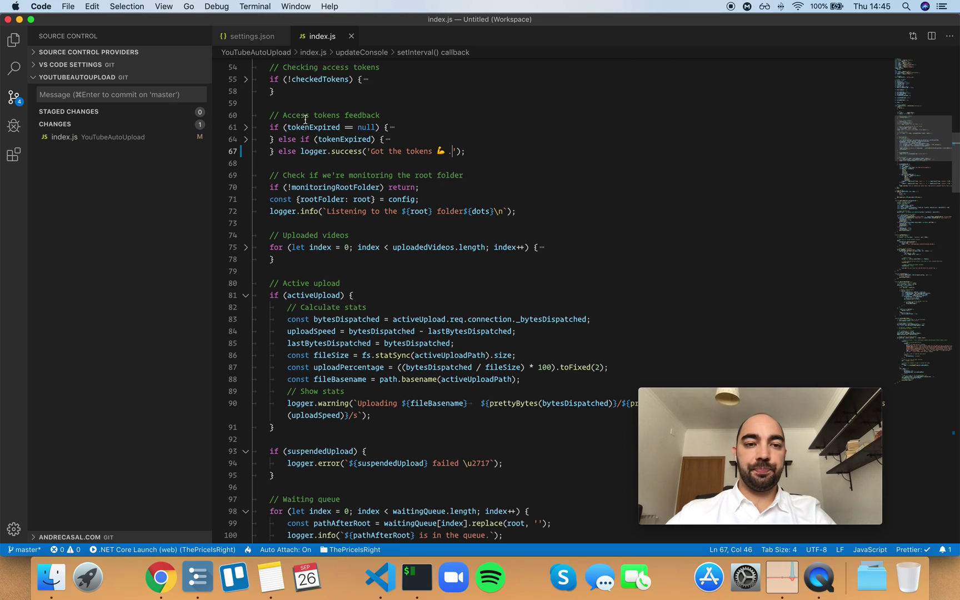
- Change git.autorefresh to false in settings.json, then save the period edit in index.js
click(248, 36)
double_click(363, 252)
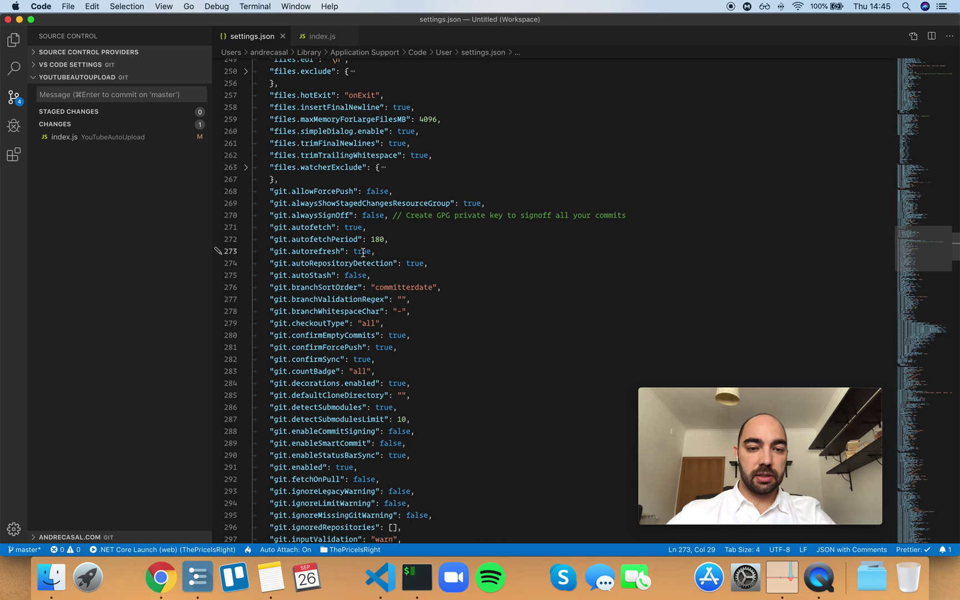
text(false)
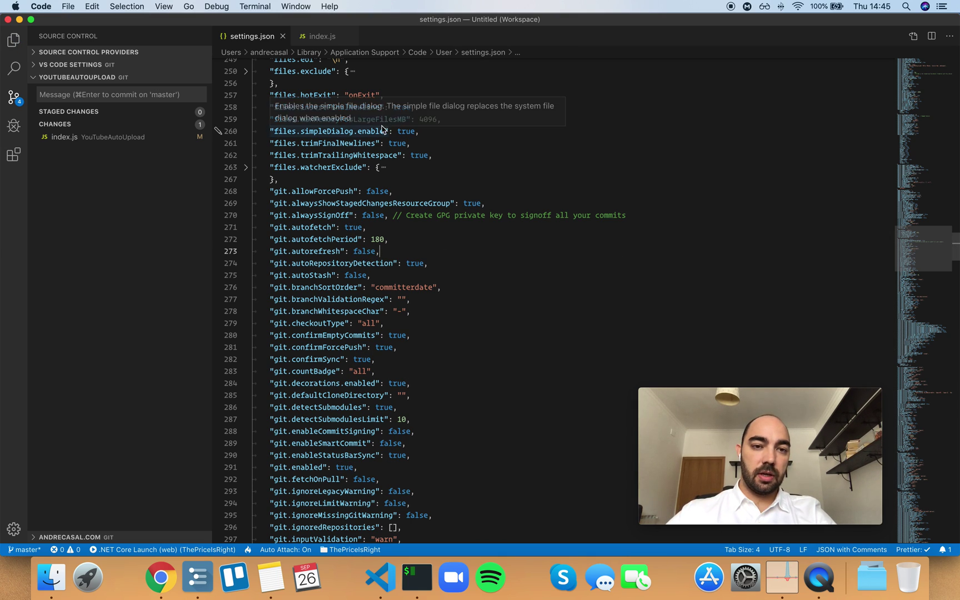
click(315, 38)
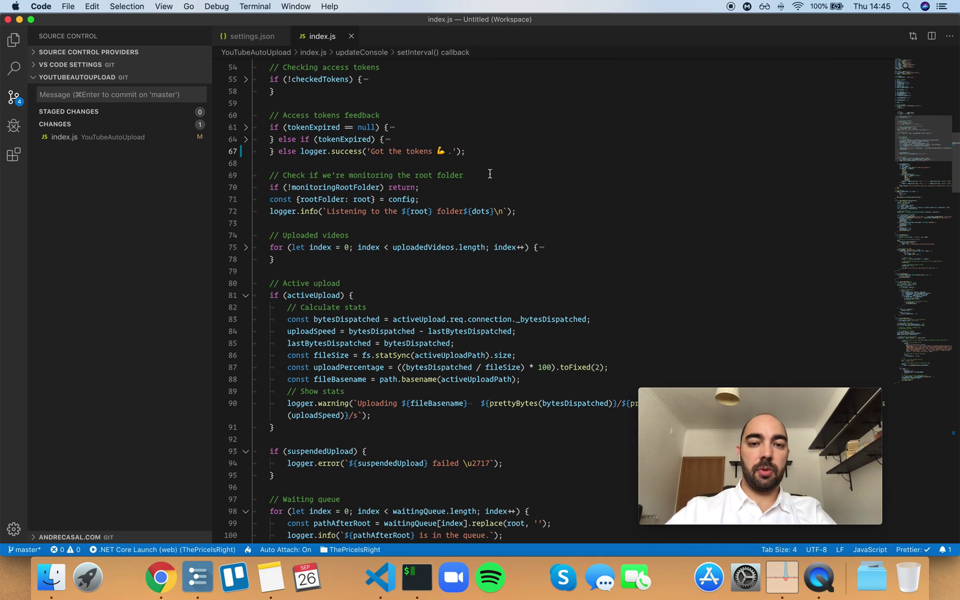
key(super+s)
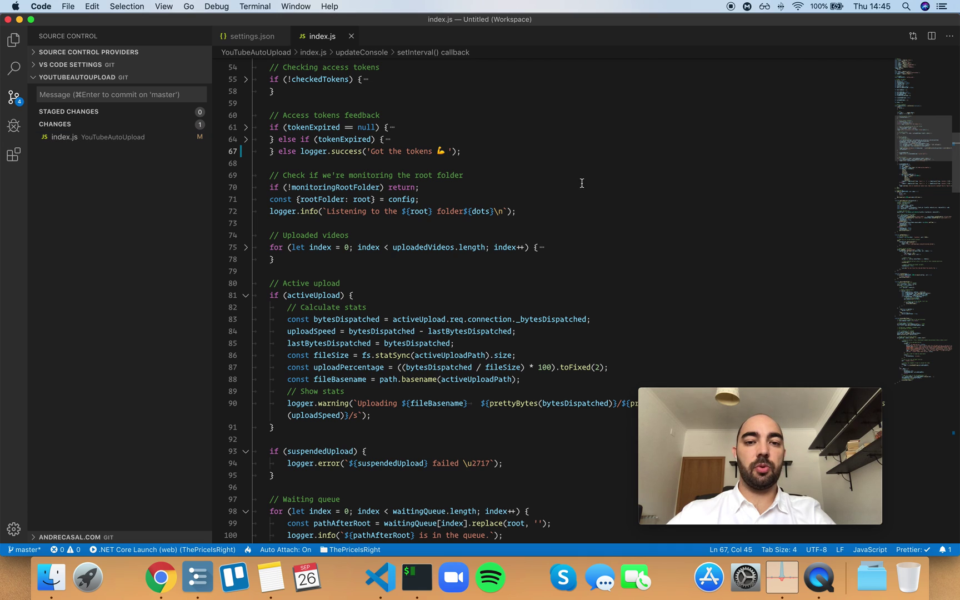
- Refresh Source Control manually until index.js appears under Changes
mouse_move(121, 111)
click(187, 78)
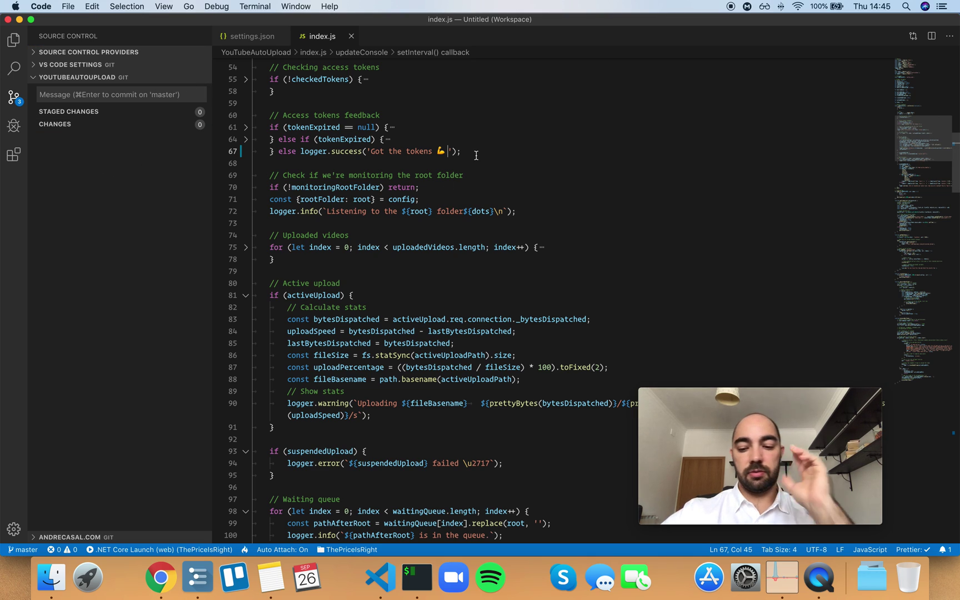
text(.)
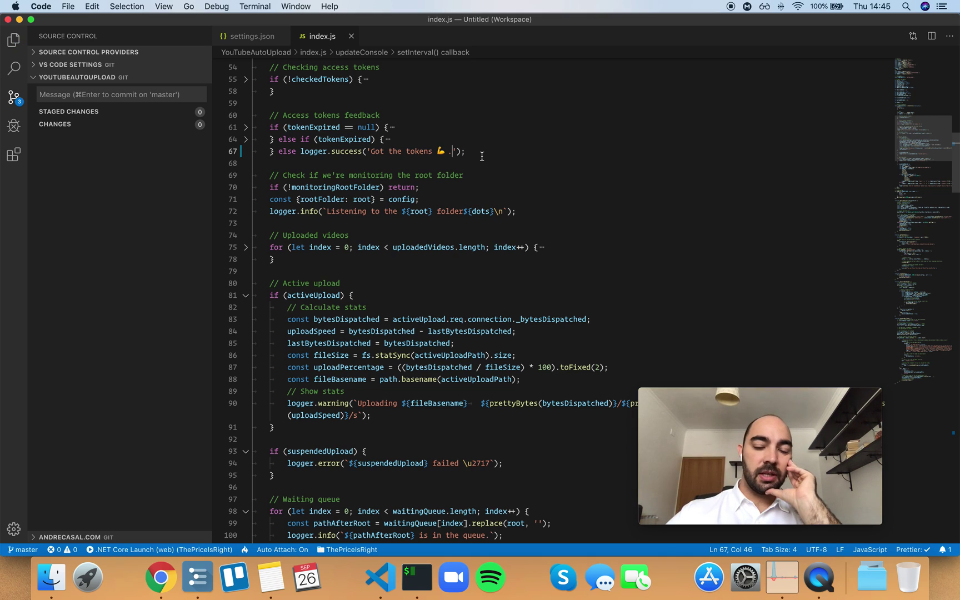
click(143, 191)
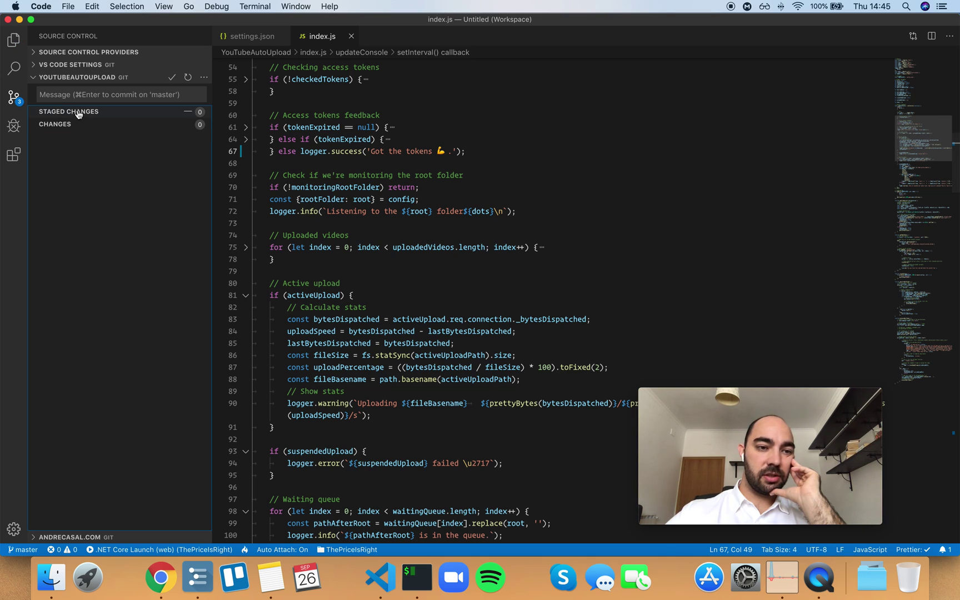
click(188, 79)
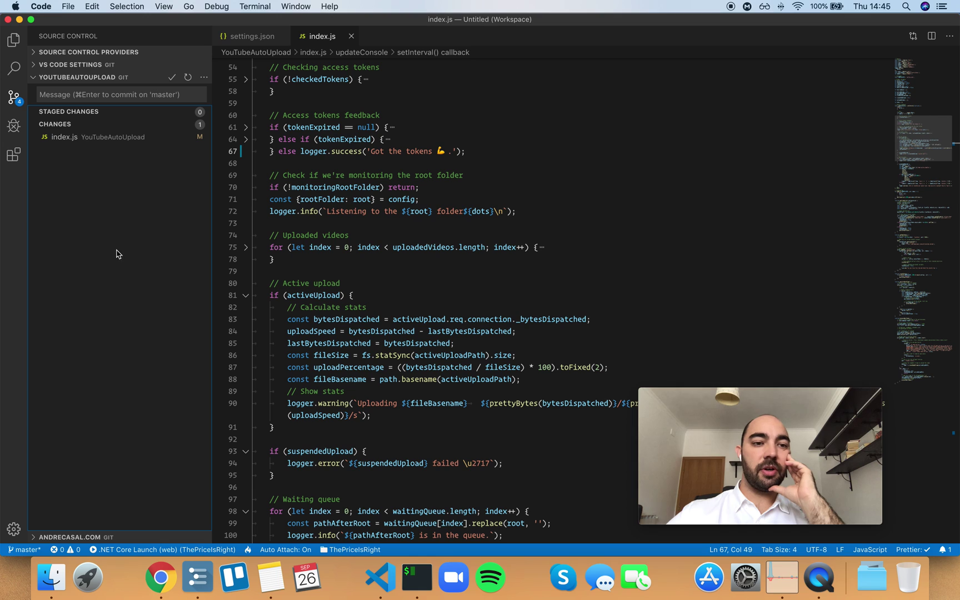
- Set git.autorefresh back to true in settings.json and save it
click(255, 38)
double_click(365, 251)
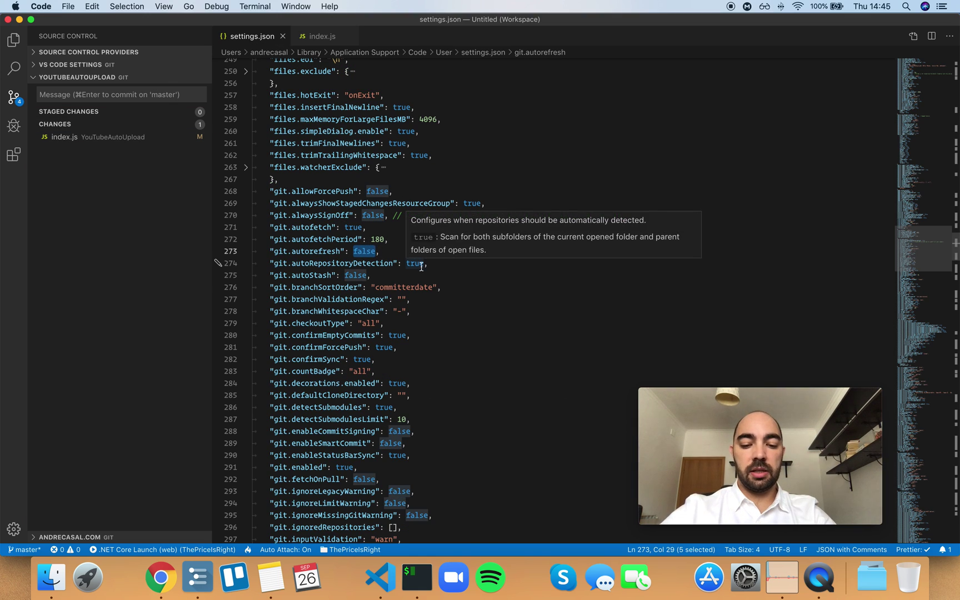
text(true)
key(Right)
key(super+s)
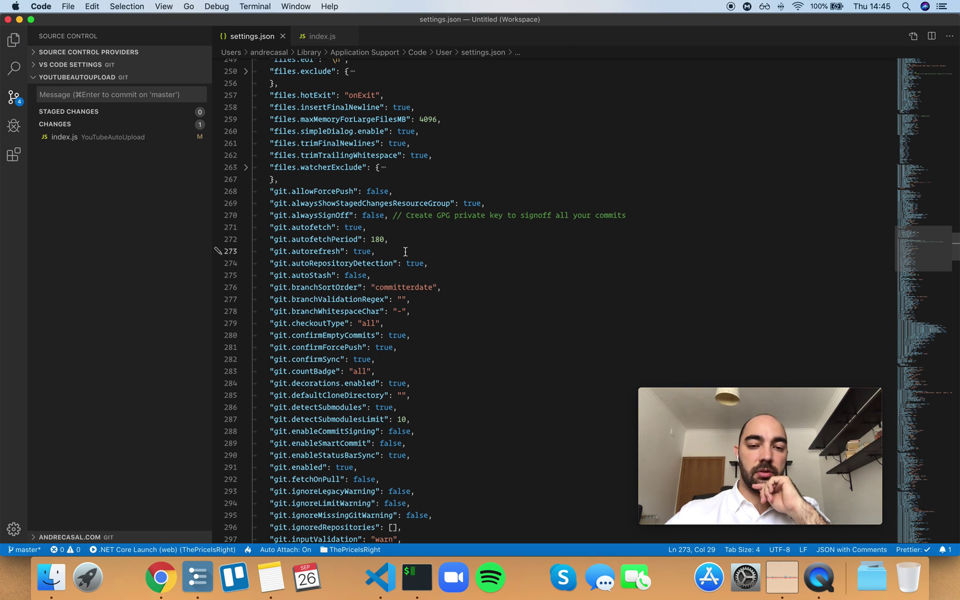
- Remove the period after the emoji on index.js line 67, returning to settings.json
click(317, 36)
click(451, 151)
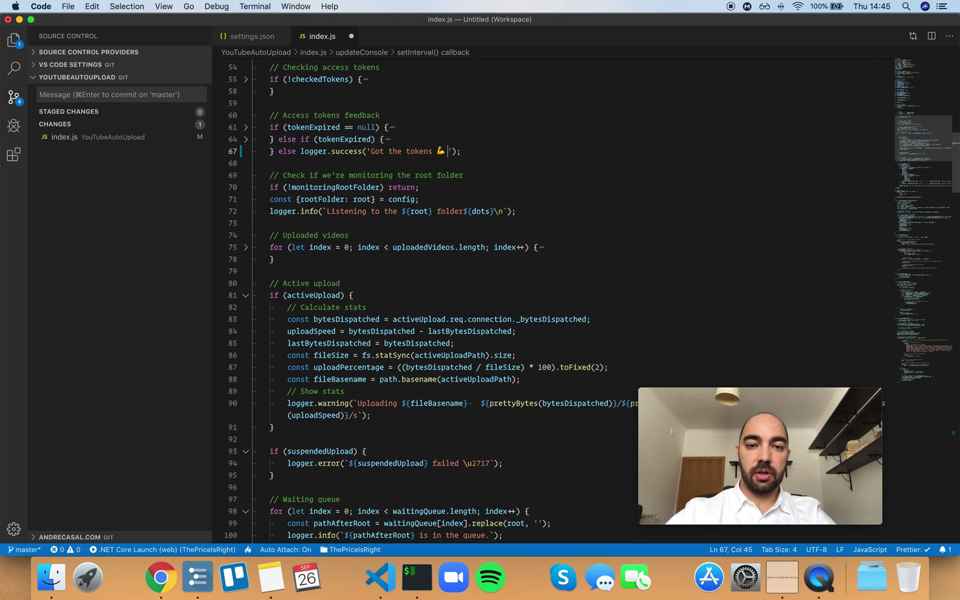
click(264, 36)
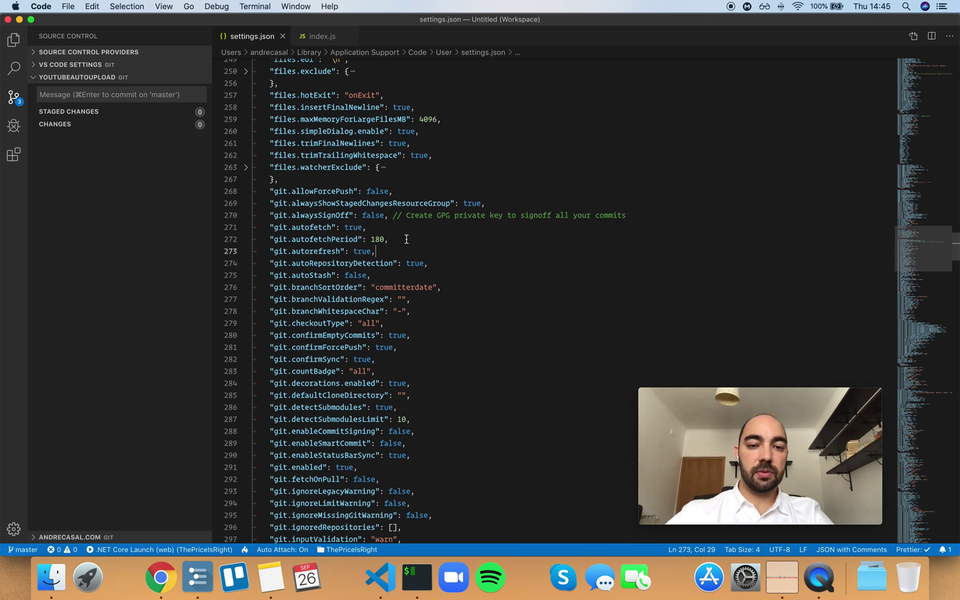